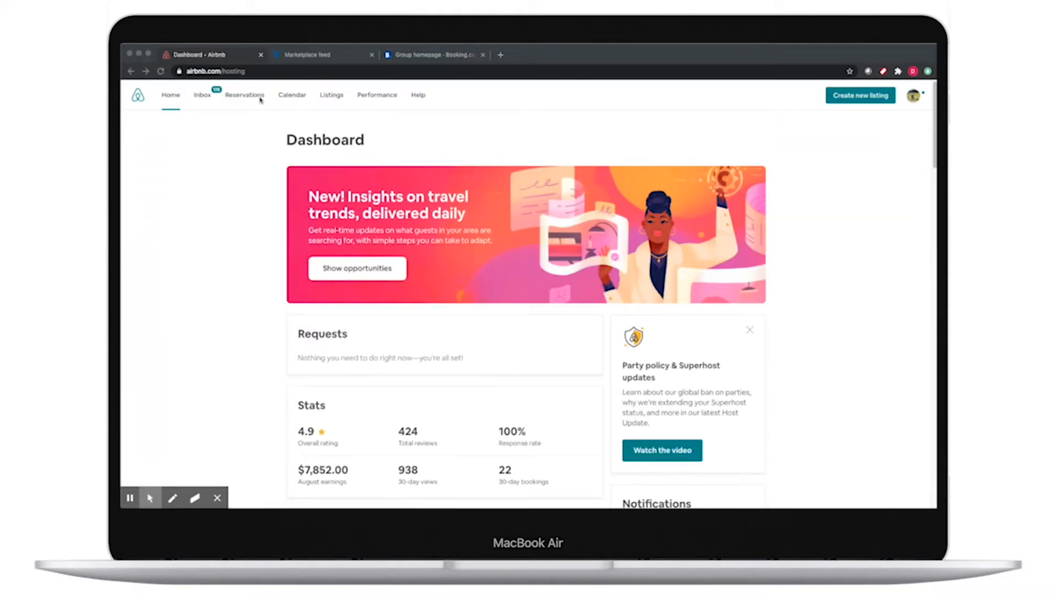
Open The SUGARHOUSE listing's availability settings and find its calendar sync section.
{"action": "left_click", "coordinate": [332, 97]}
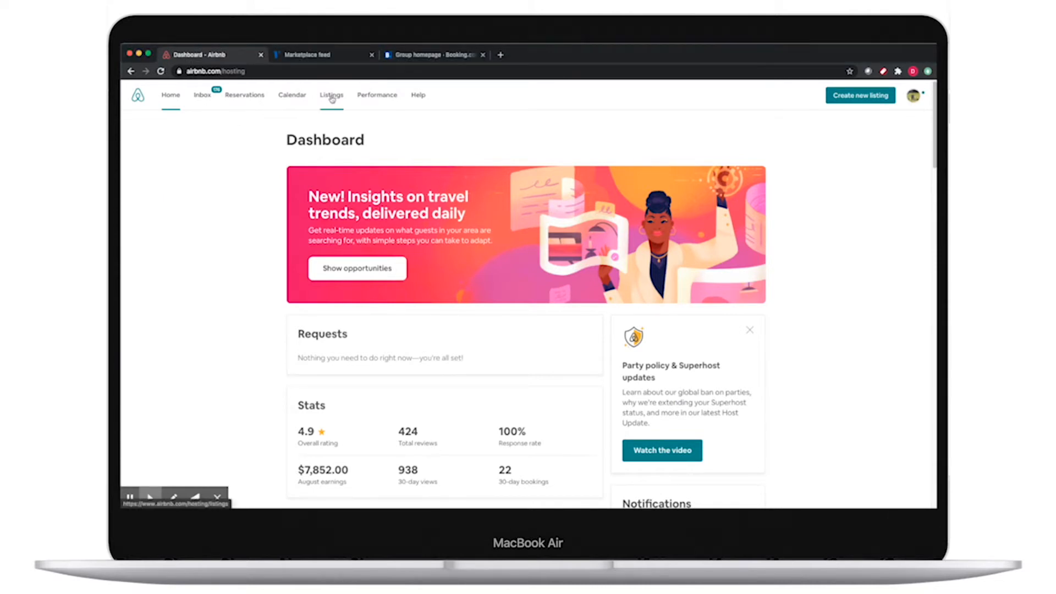
{"action": "left_click", "coordinate": [332, 97]}
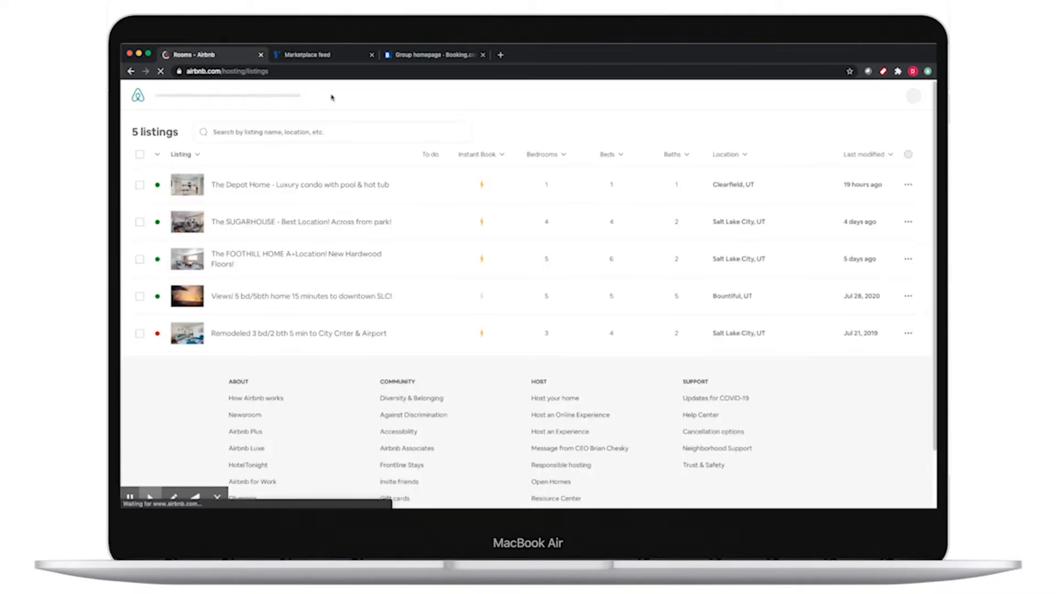
{"action": "left_click", "coordinate": [248, 225]}
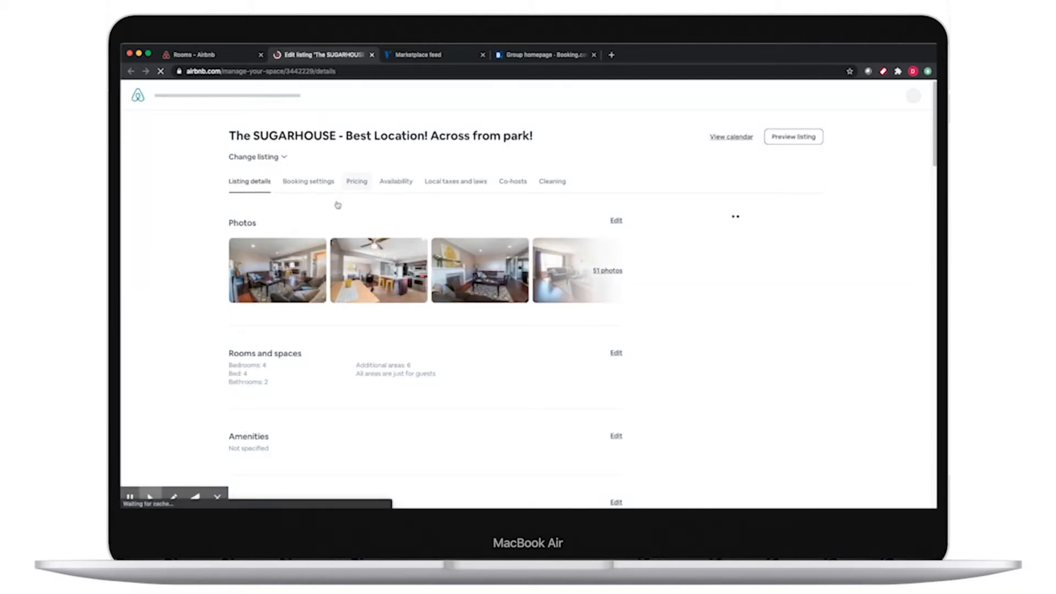
{"action": "left_click", "coordinate": [395, 183]}
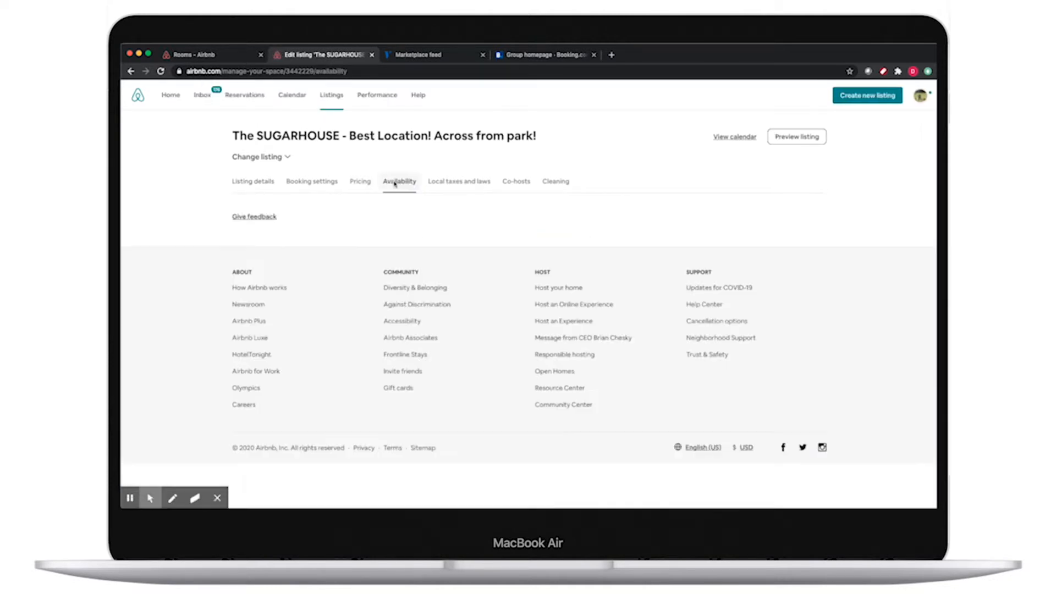
{"action": "scroll", "coordinate": [384, 273], "scroll_direction": "down", "scroll_amount": 10}
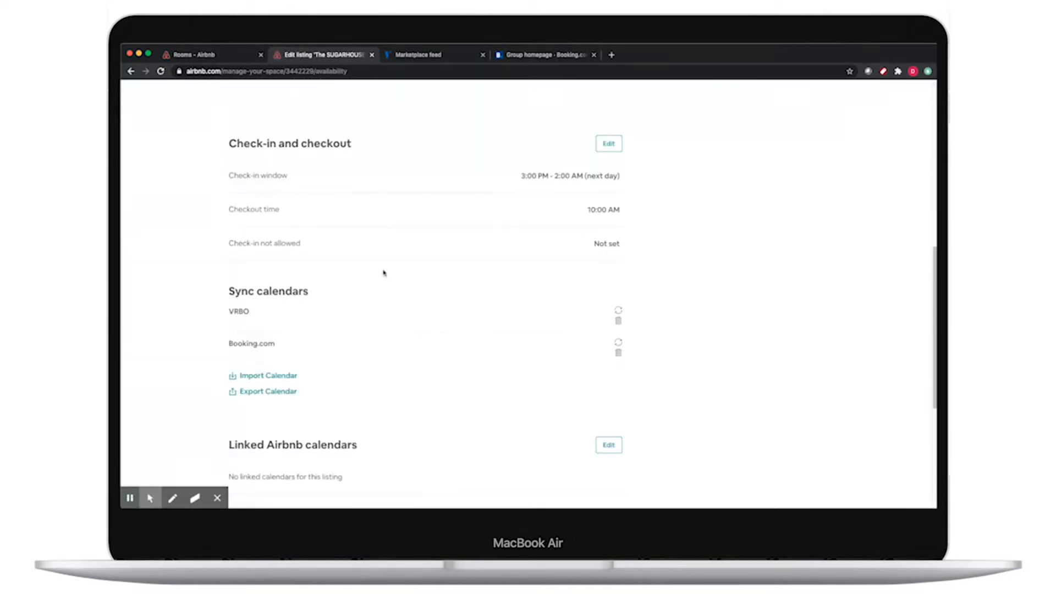
{"action": "scroll", "coordinate": [384, 273], "scroll_direction": "down", "scroll_amount": 2}
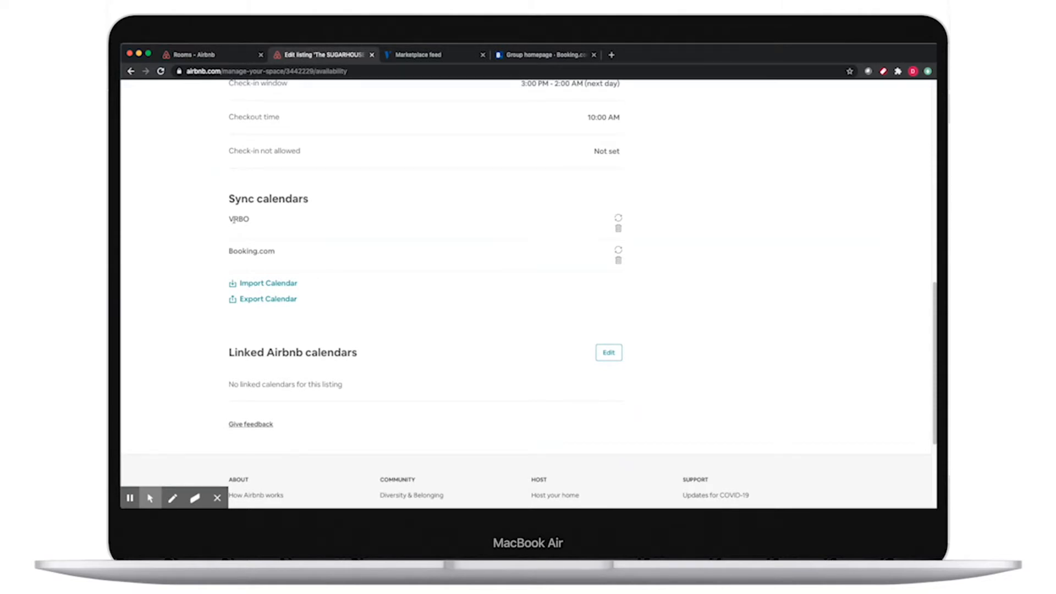
Switch to Vrbo and copy the export URL of the Sugarhouse reservations calendar, leaving tentative reservations out.
{"action": "left_click", "coordinate": [420, 56]}
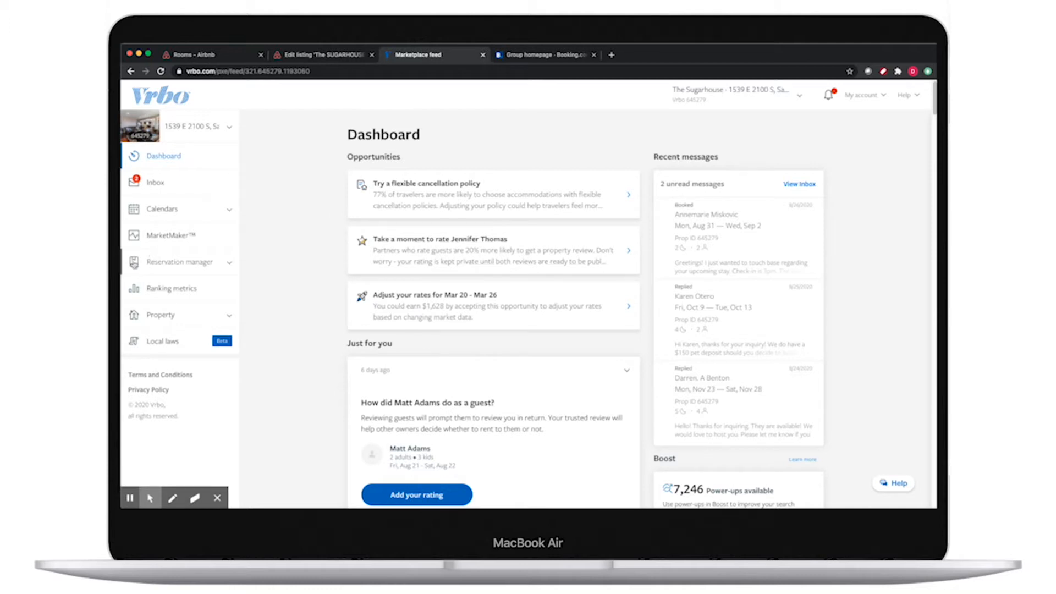
{"action": "left_click", "coordinate": [171, 212]}
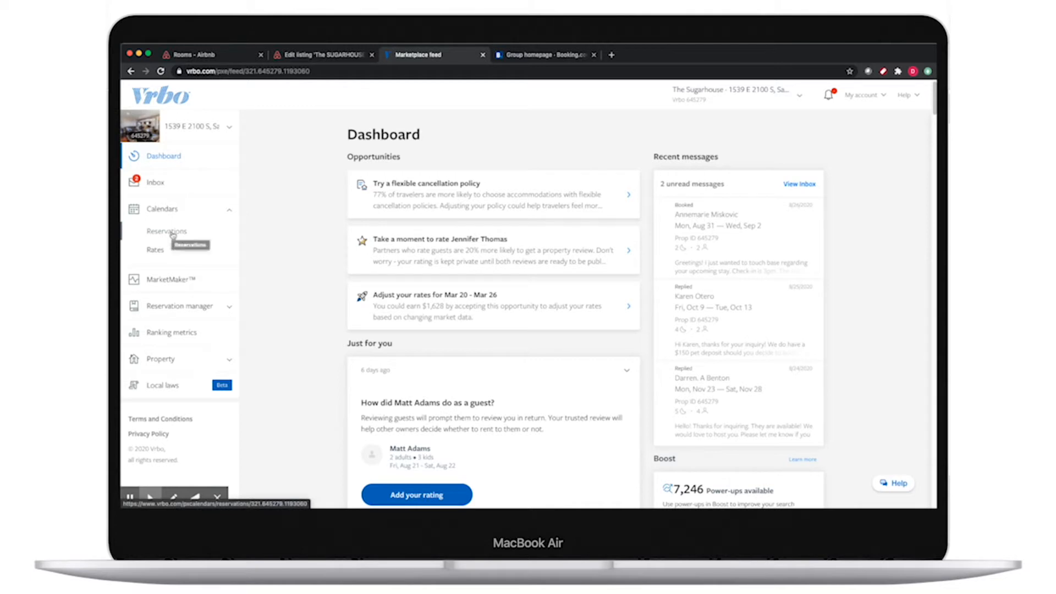
{"action": "left_click", "coordinate": [172, 233]}
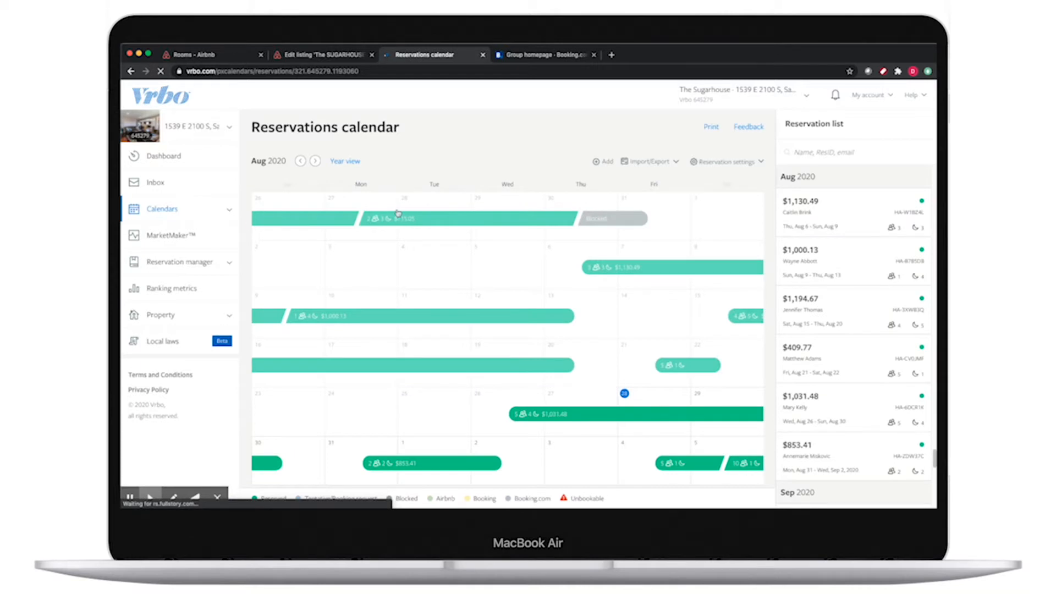
{"action": "left_click", "coordinate": [662, 164]}
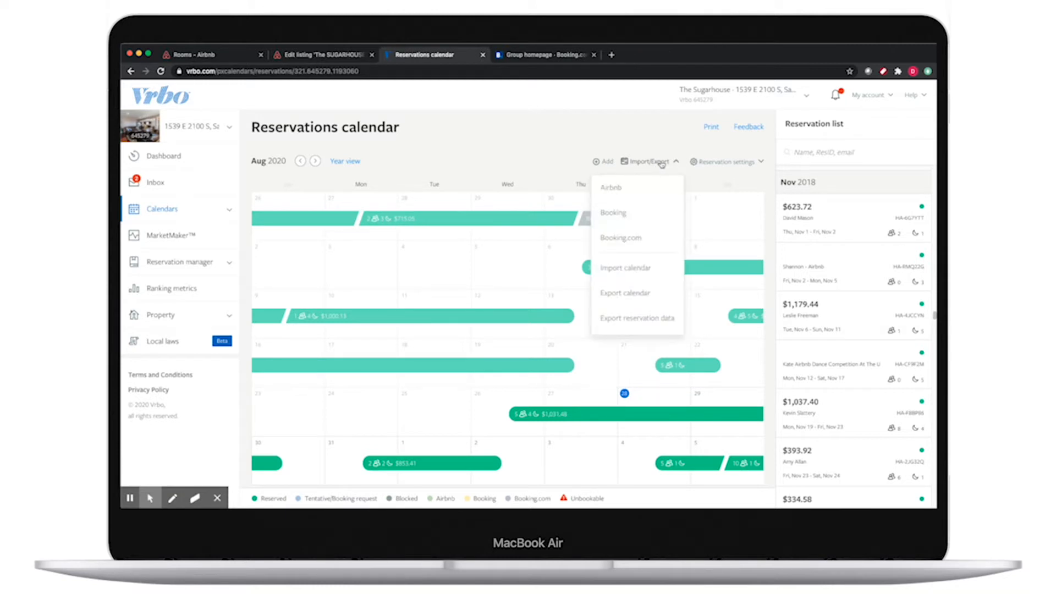
{"action": "left_click", "coordinate": [626, 293]}
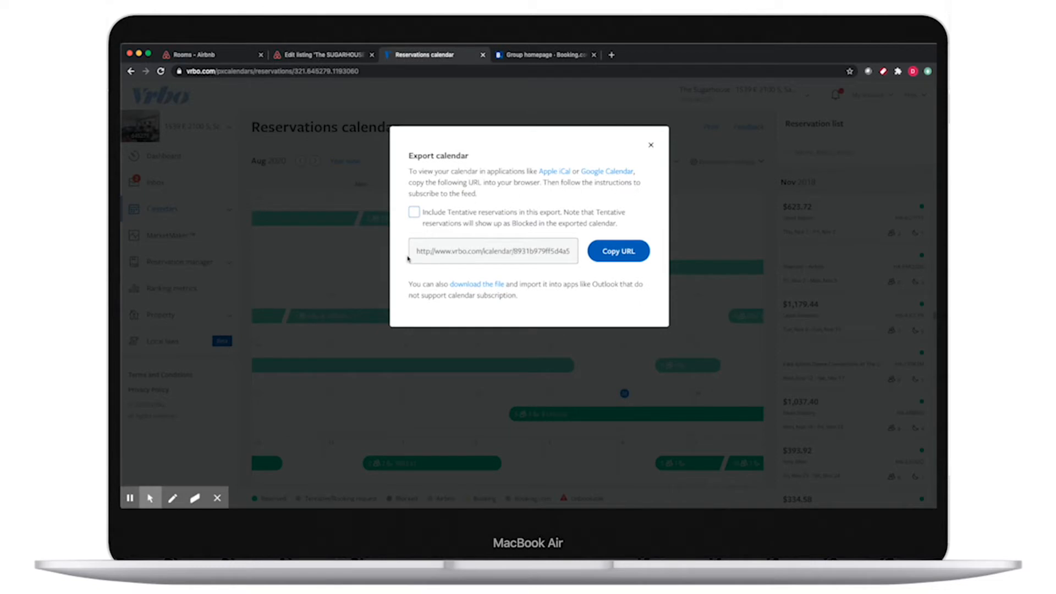
{"action": "left_click", "coordinate": [613, 252]}
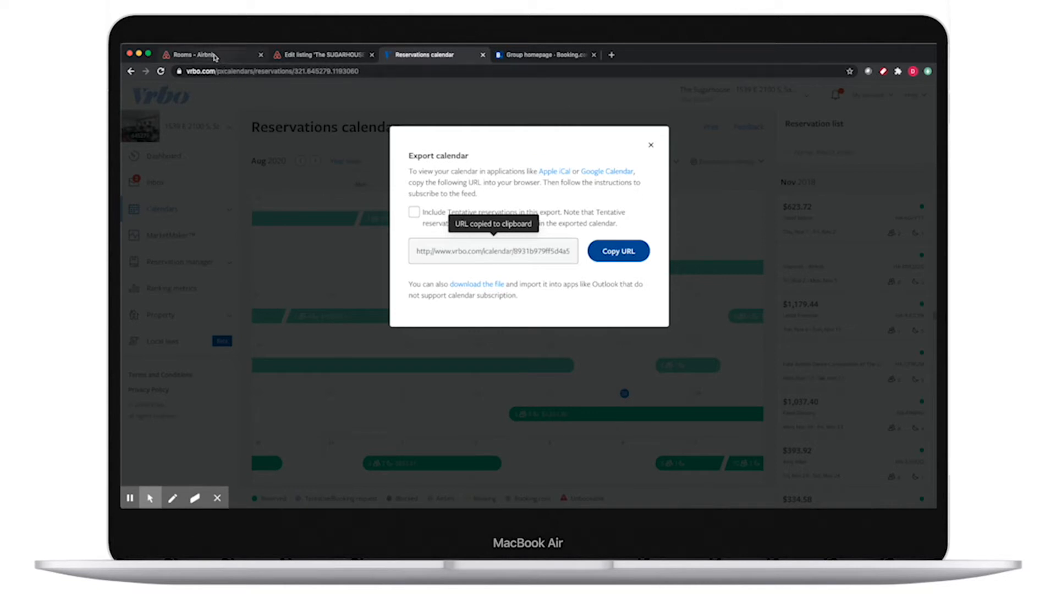
Import the copied Vrbo calendar URL into the Airbnb SUGARHOUSE listing, naming the calendar VRBO.
{"action": "left_click", "coordinate": [214, 58]}
{"action": "left_click", "coordinate": [303, 58]}
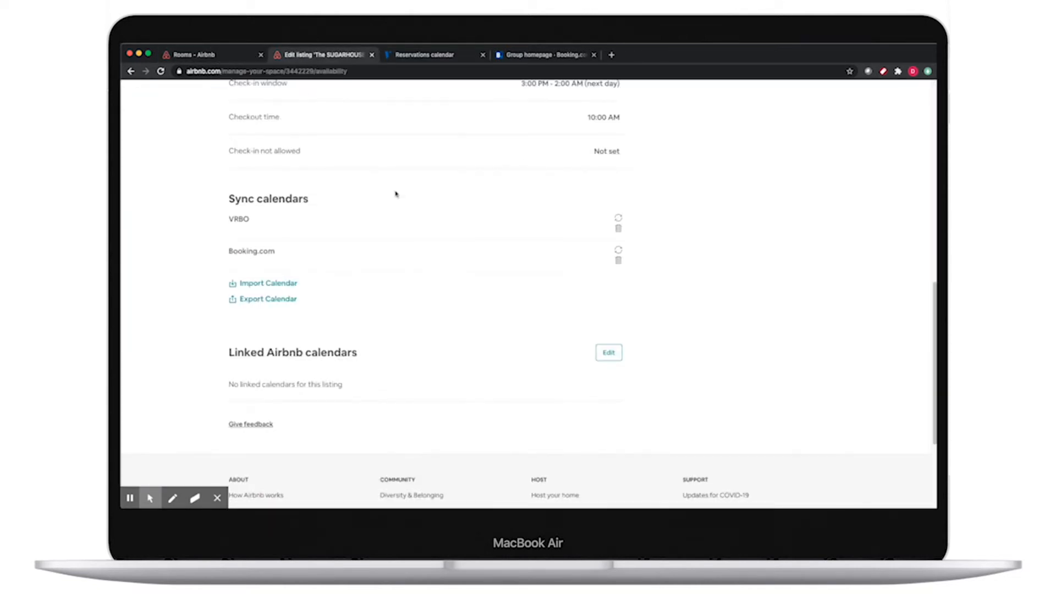
{"action": "left_click", "coordinate": [257, 283]}
{"action": "left_click", "coordinate": [435, 255]}
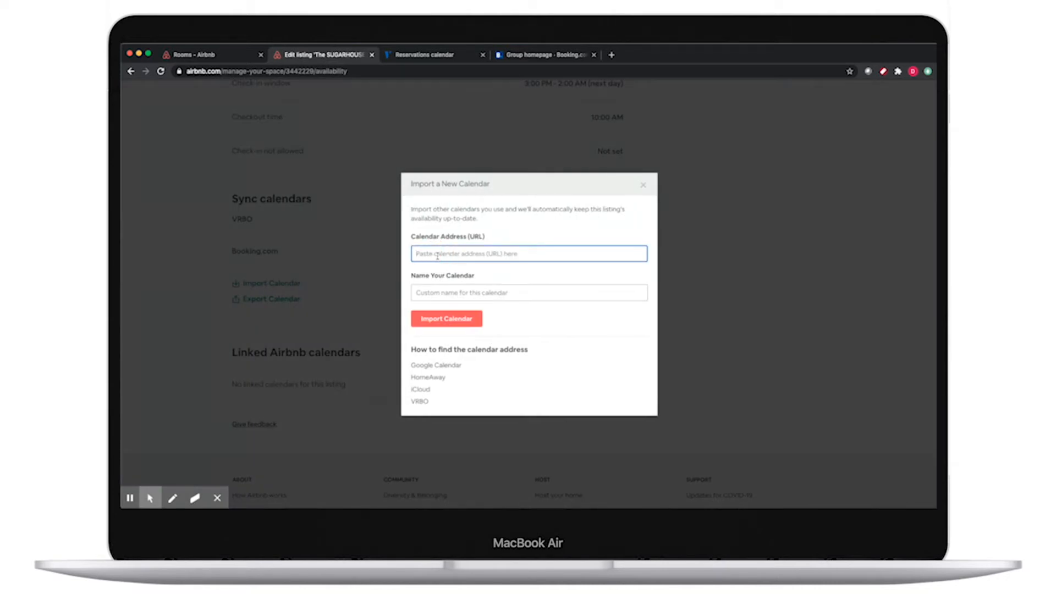
{"action": "key", "text": "super+v"}
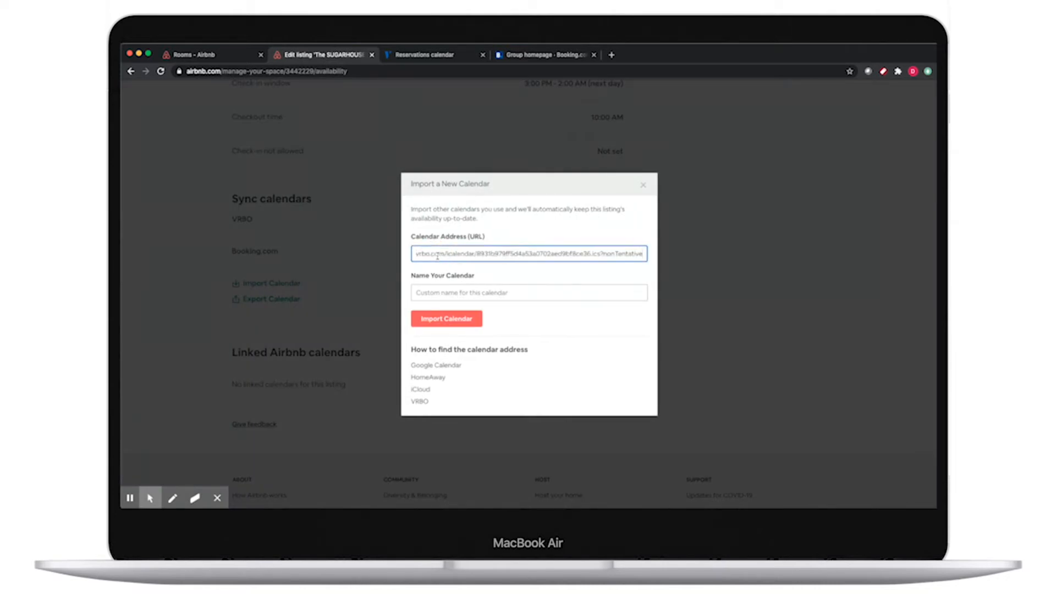
{"action": "left_click", "coordinate": [445, 292]}
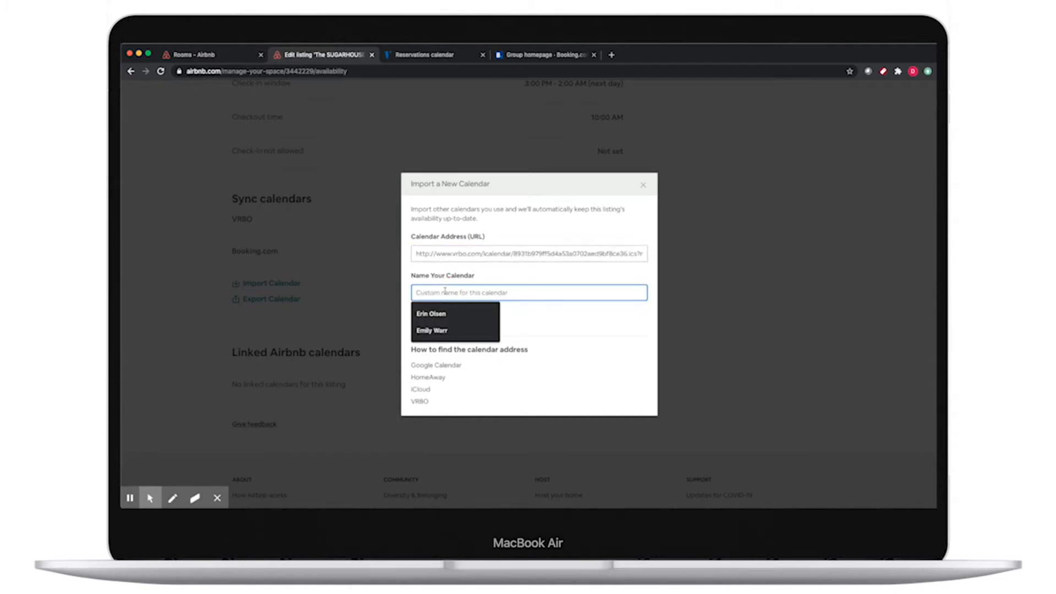
{"action": "type", "text": "VRBO"}
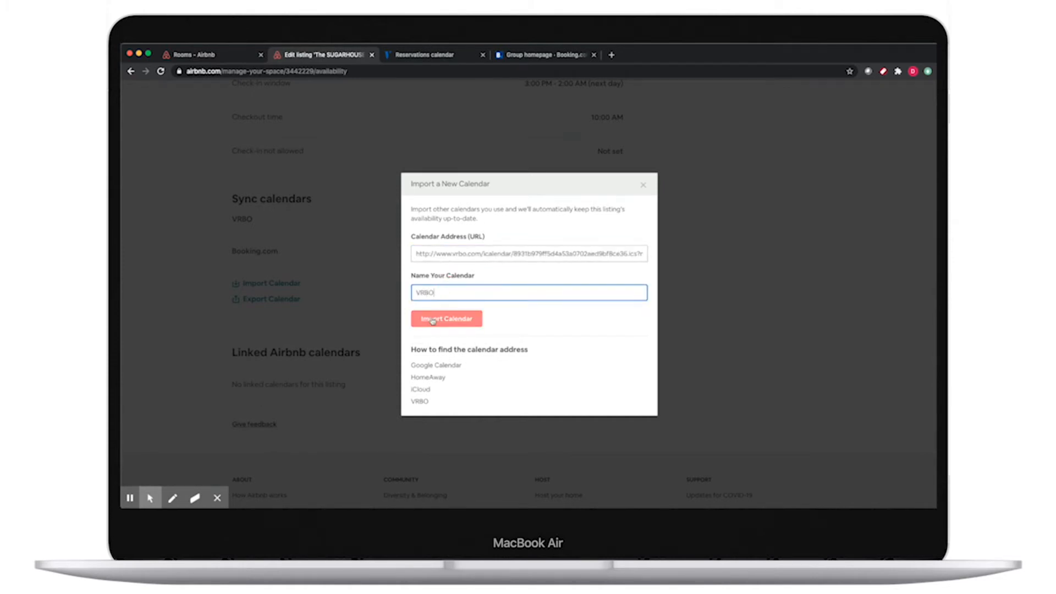
{"action": "left_click", "coordinate": [433, 320]}
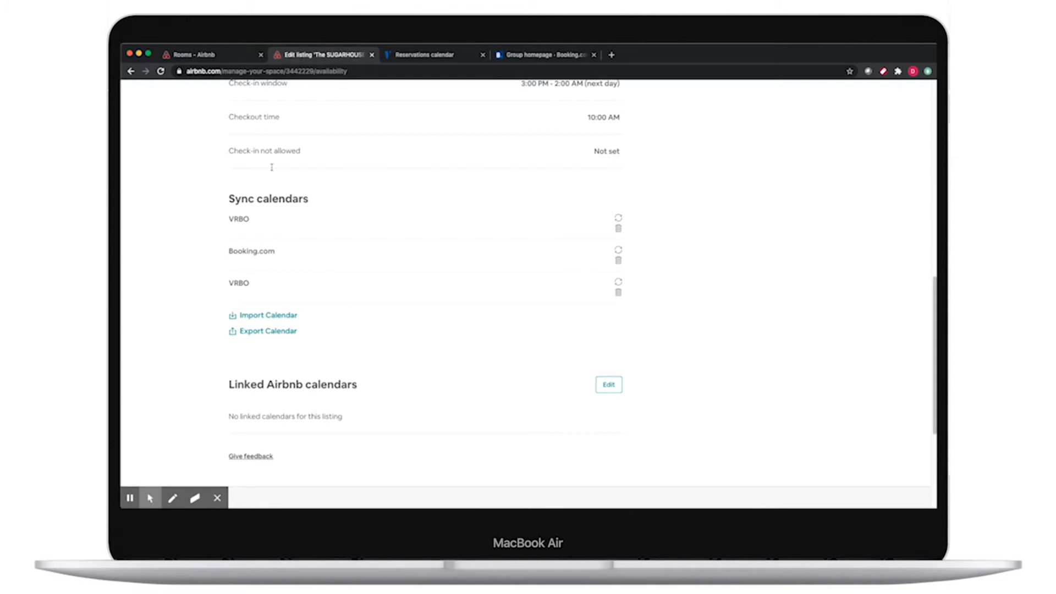
Copy the SUGARHOUSE listing's calendar export link from Airbnb and return to Vrbo.
{"action": "left_click", "coordinate": [264, 333]}
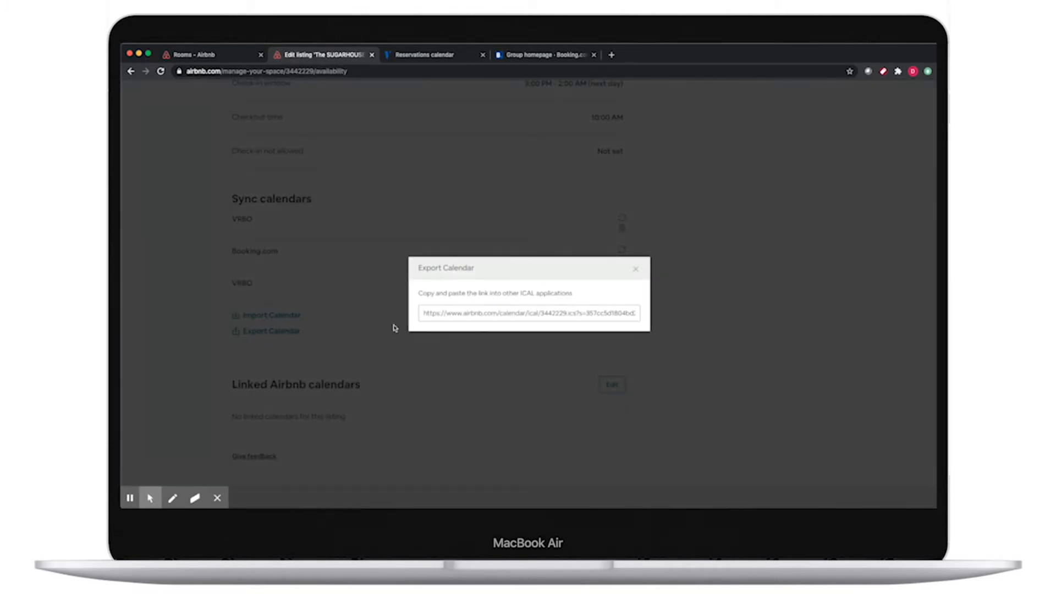
{"action": "left_click", "coordinate": [460, 313]}
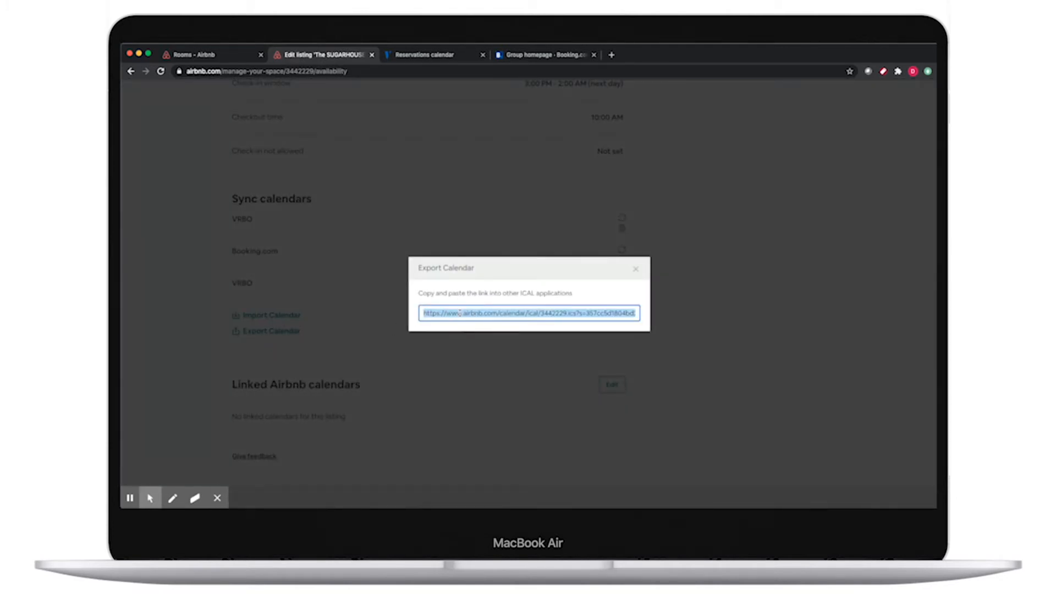
{"action": "left_click", "coordinate": [414, 56]}
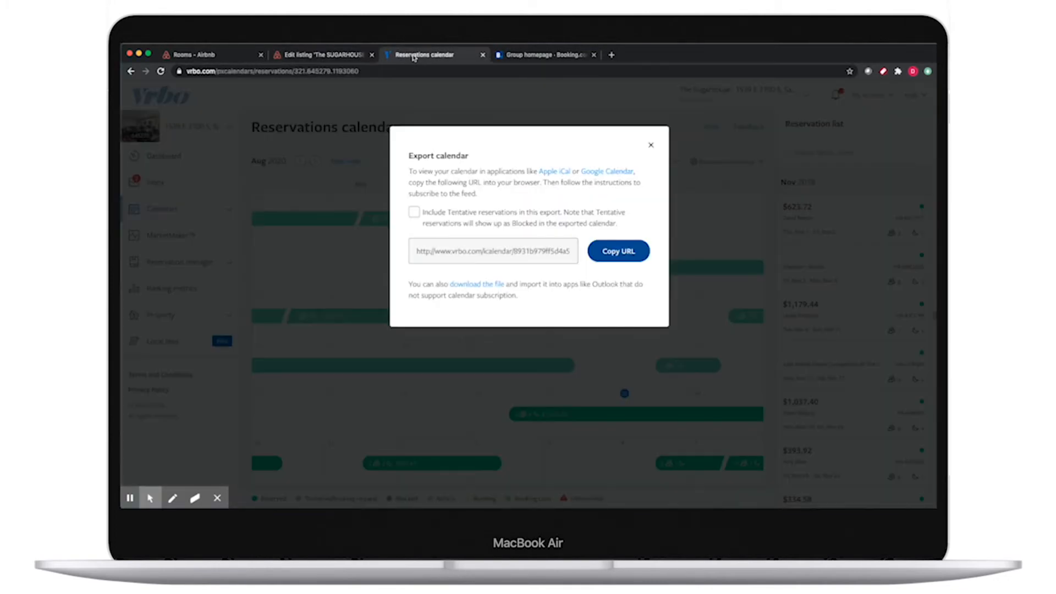
Try to import the copied Airbnb calendar link into Vrbo under the name Airbnb, with its events set to block dates.
{"action": "left_click", "coordinate": [651, 145]}
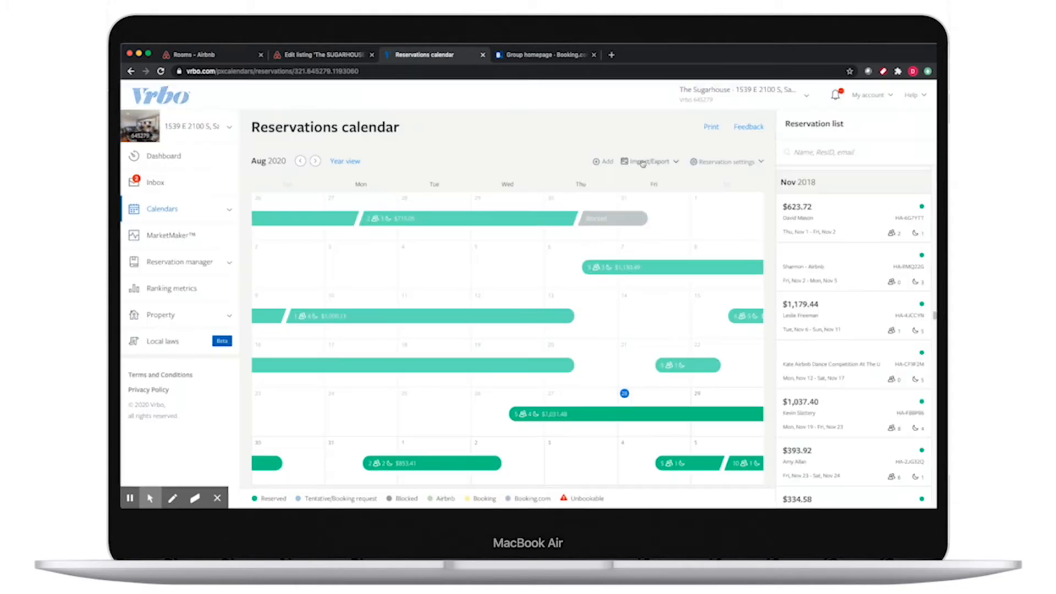
{"action": "left_click", "coordinate": [639, 165]}
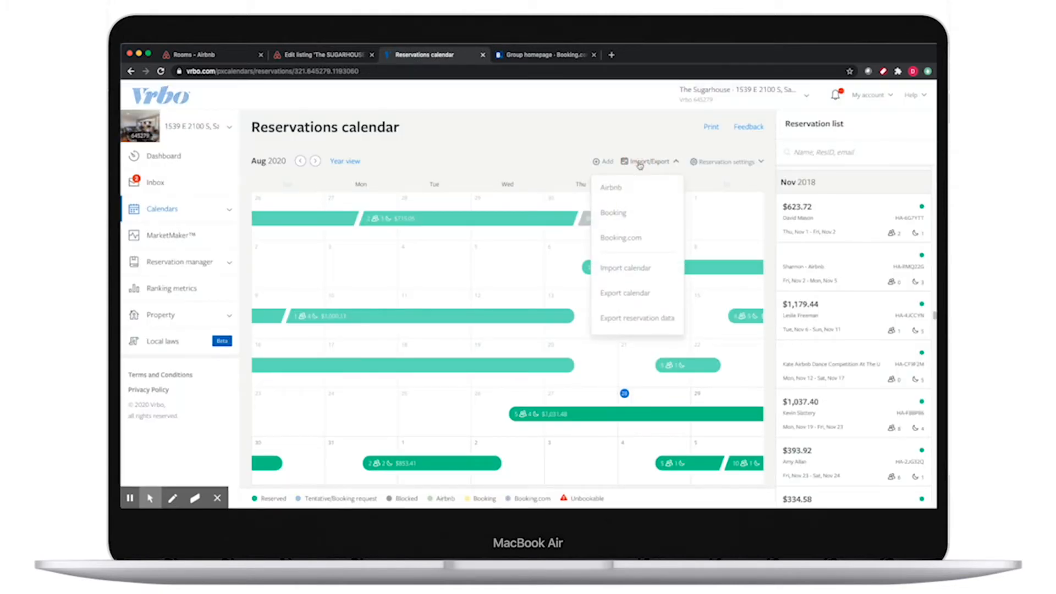
{"action": "left_click", "coordinate": [626, 269]}
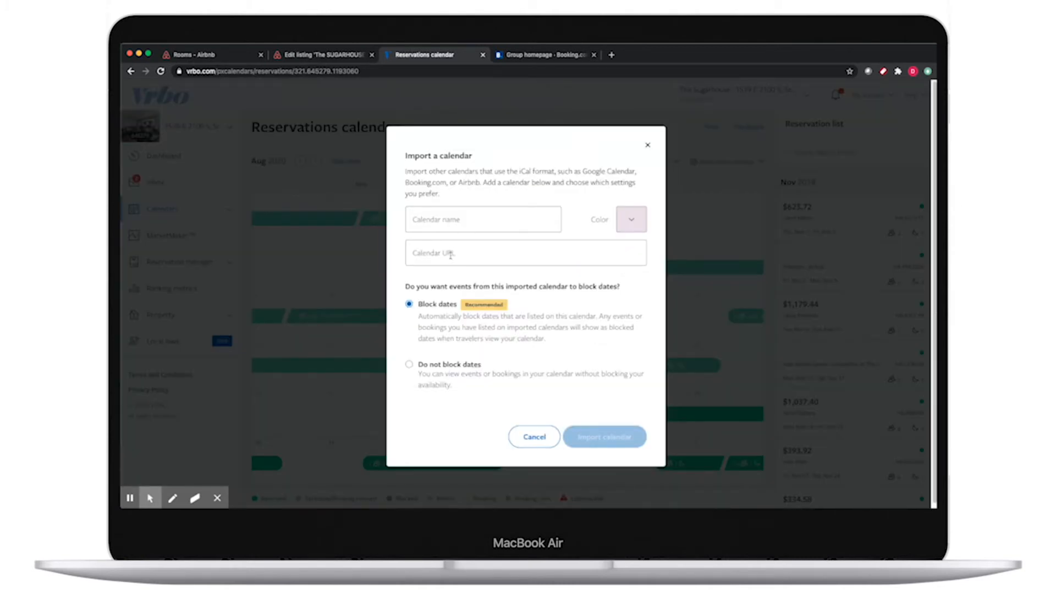
{"action": "left_click", "coordinate": [451, 254]}
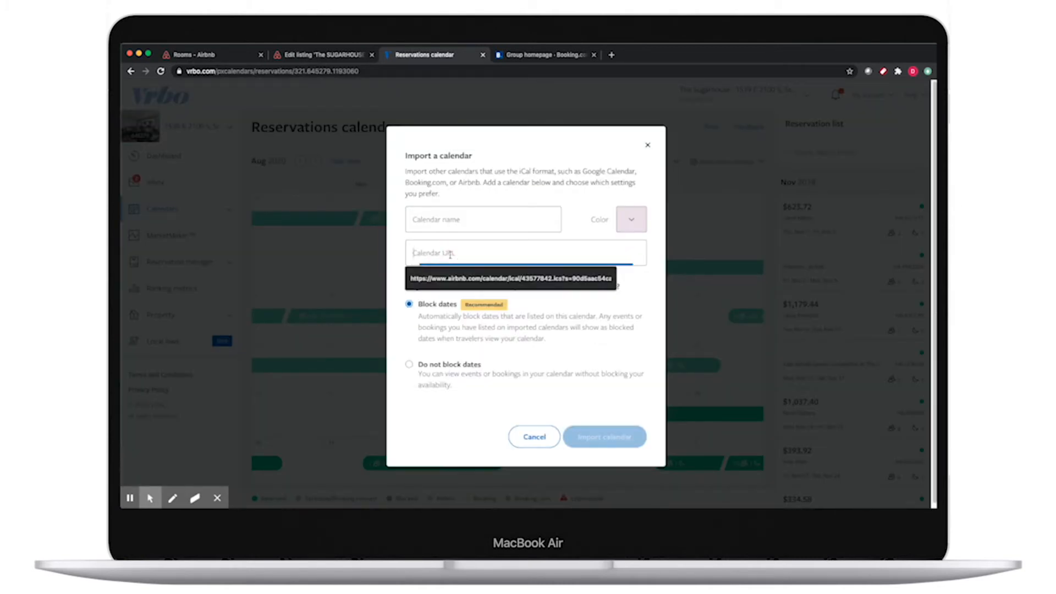
{"action": "key", "text": "super+v"}
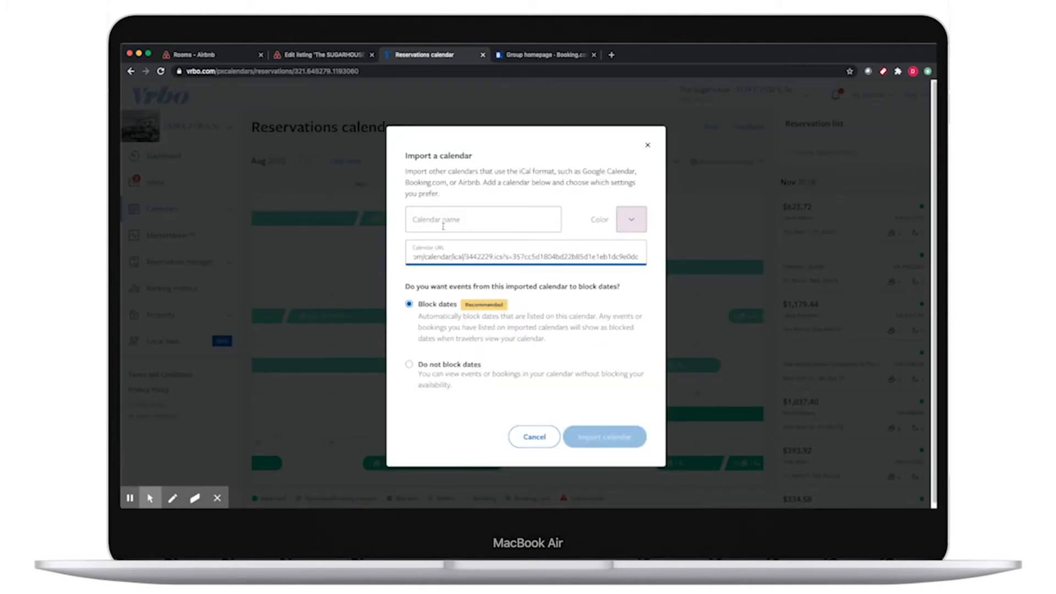
{"action": "left_click", "coordinate": [441, 219]}
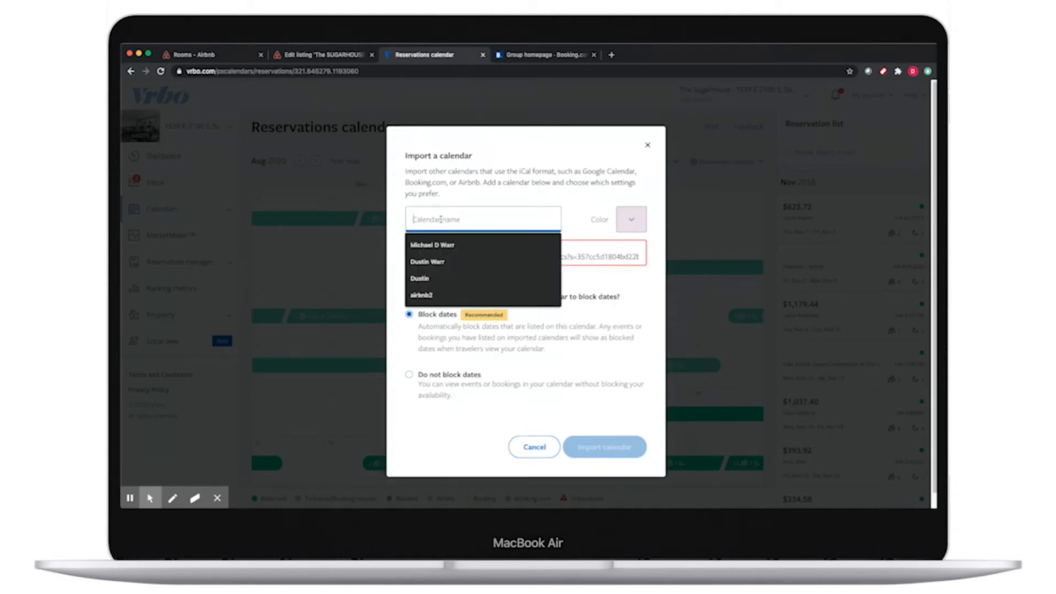
{"action": "type", "text": "Airbnb"}
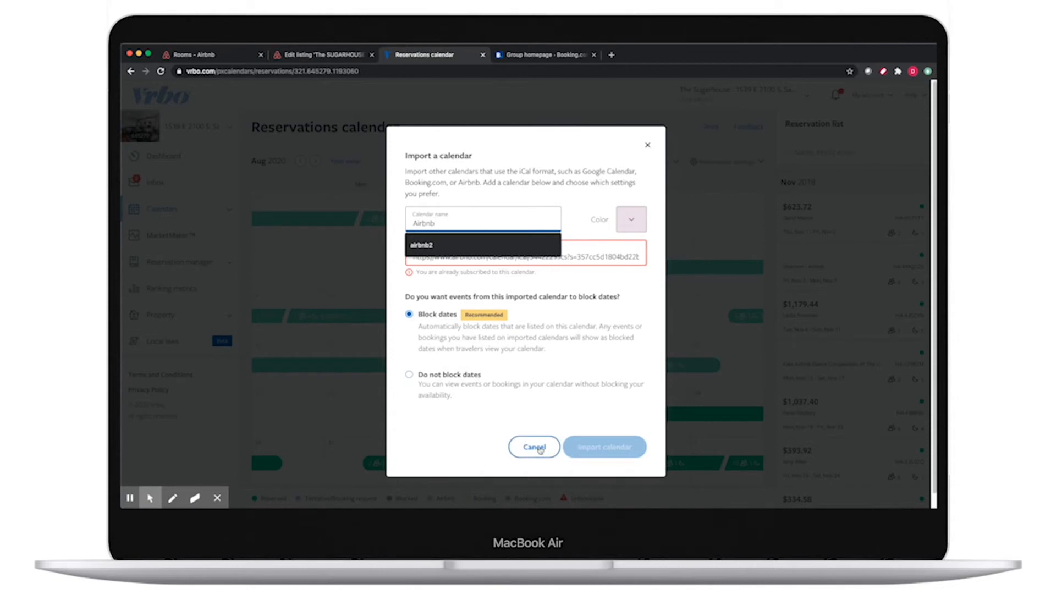
{"action": "left_click", "coordinate": [583, 429]}
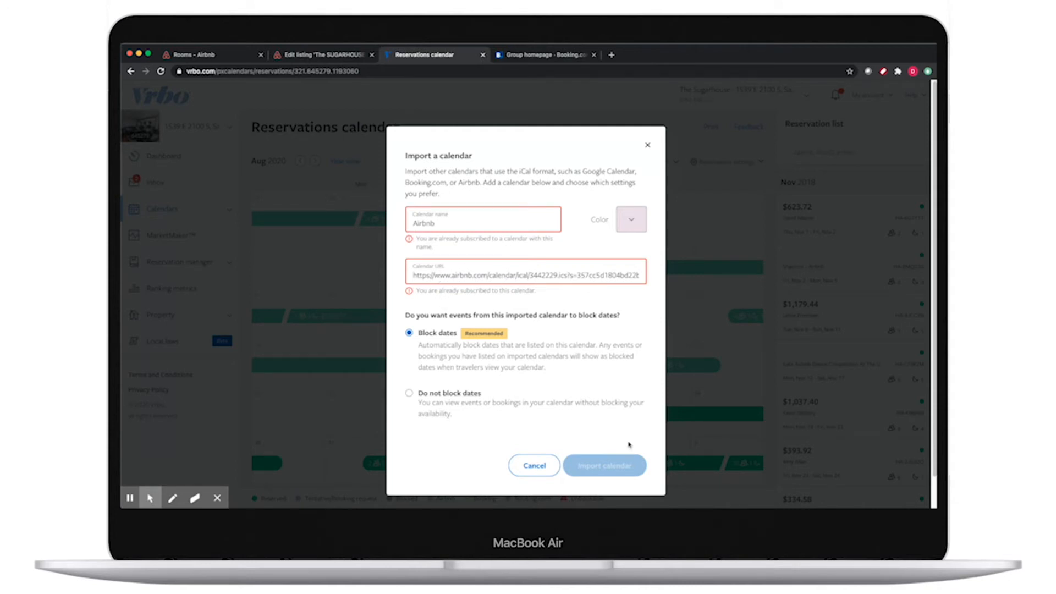
{"action": "left_click", "coordinate": [648, 146]}
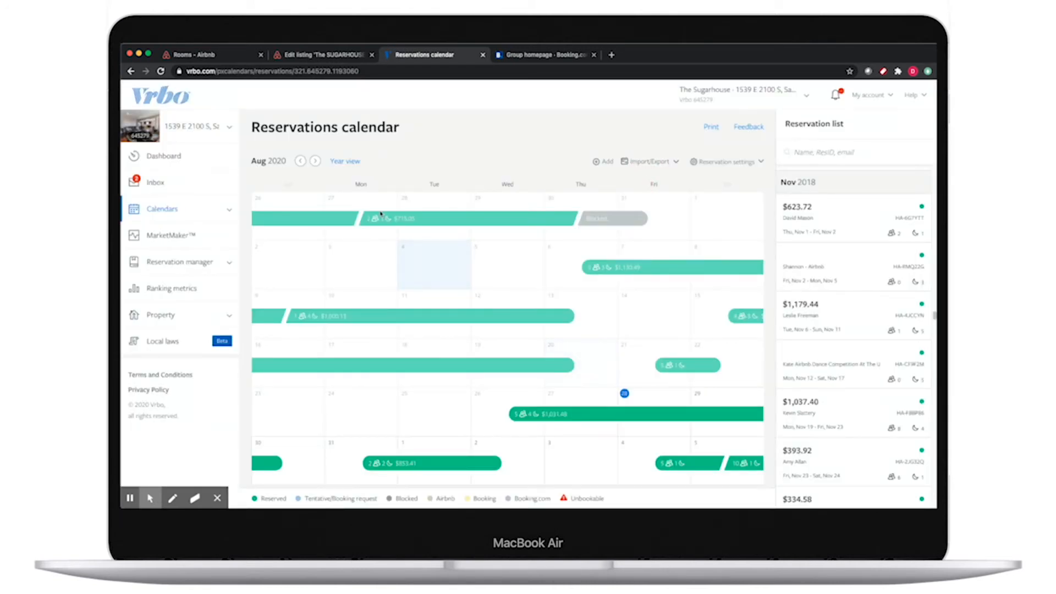
Examine the details of the July 27 to 30 reservation in the Vrbo calendar.
{"action": "left_click", "coordinate": [383, 219]}
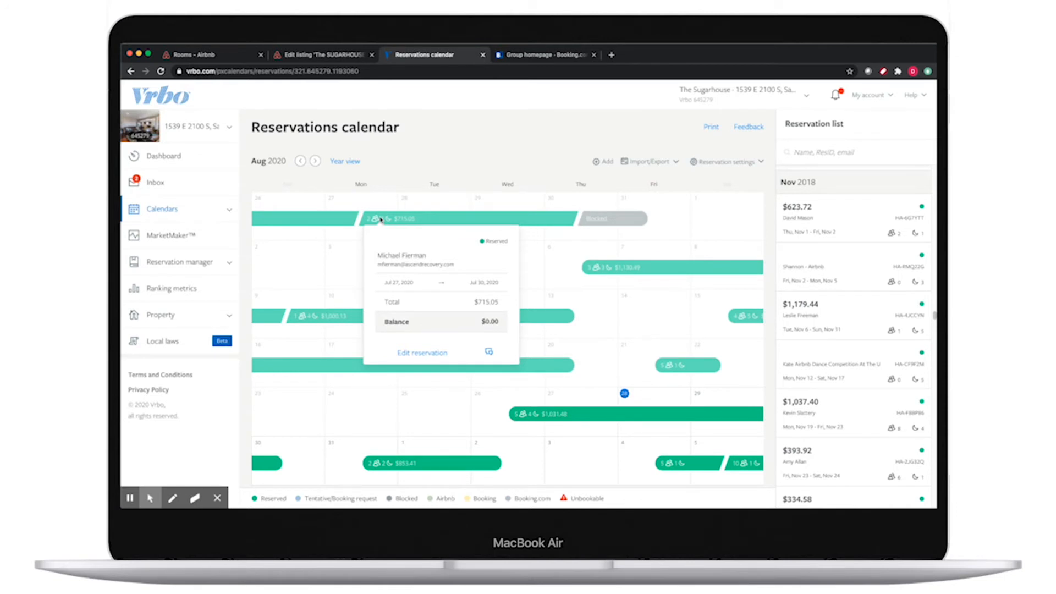
{"action": "left_click", "coordinate": [306, 178]}
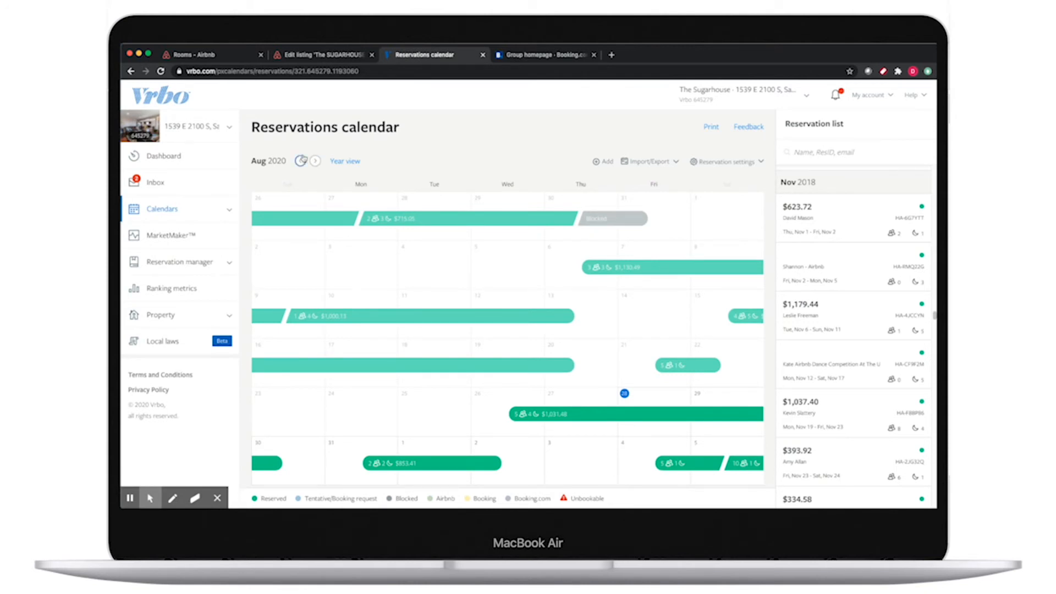
Switch to Booking.com and open the management page of the Sugarhouse Park Vacation Home property.
{"action": "left_click", "coordinate": [530, 55]}
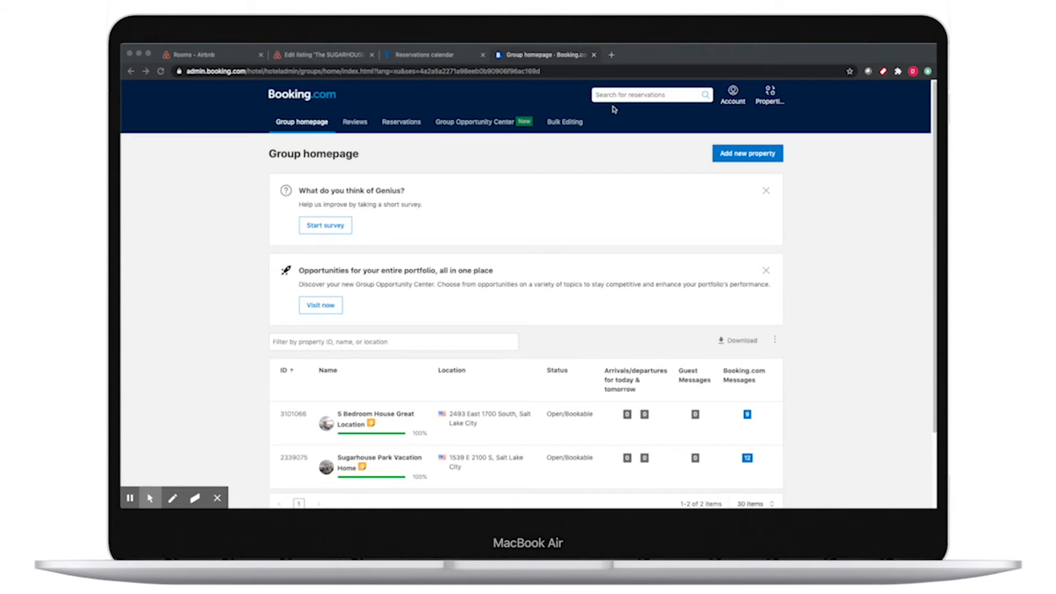
{"action": "left_click", "coordinate": [772, 103]}
{"action": "left_click", "coordinate": [771, 103]}
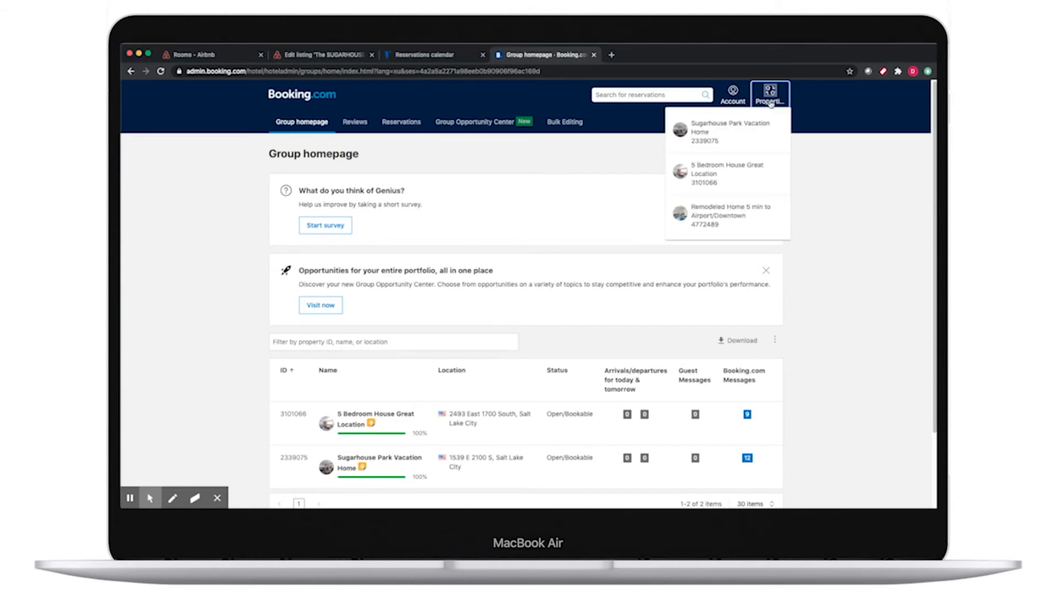
{"action": "left_click", "coordinate": [721, 126]}
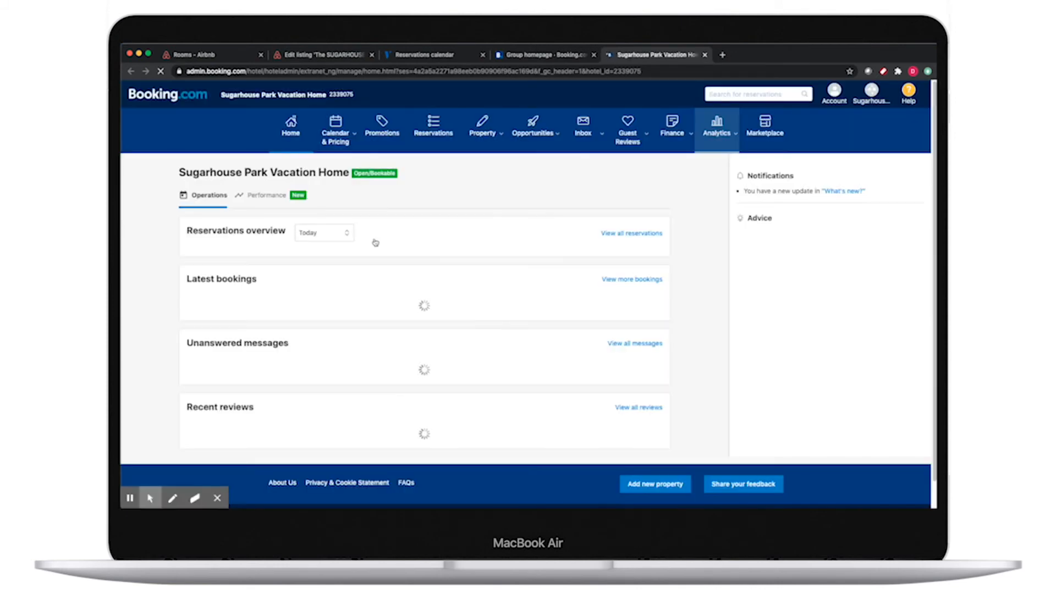
Start adding a new calendar connection for the 4 Bedroom House in Booking.com's calendar sync settings.
{"action": "left_click", "coordinate": [349, 135]}
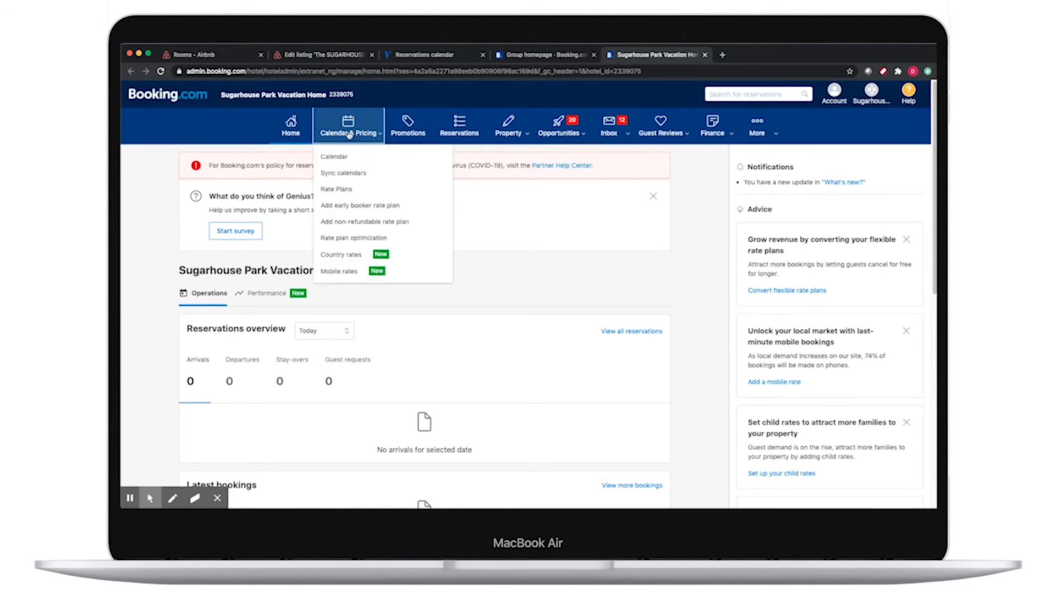
{"action": "left_click", "coordinate": [350, 175]}
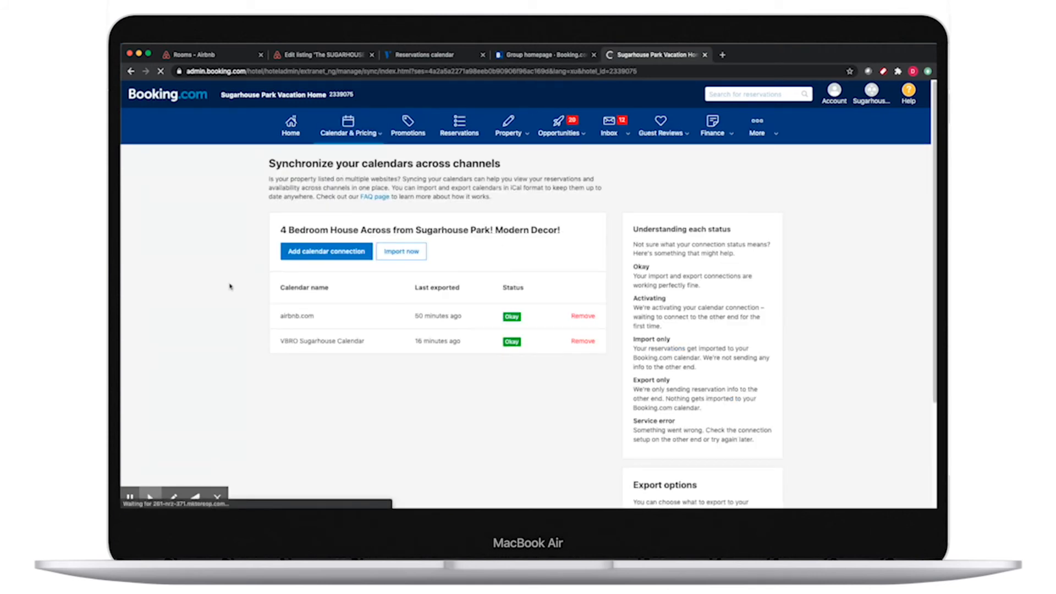
{"action": "left_click", "coordinate": [312, 255]}
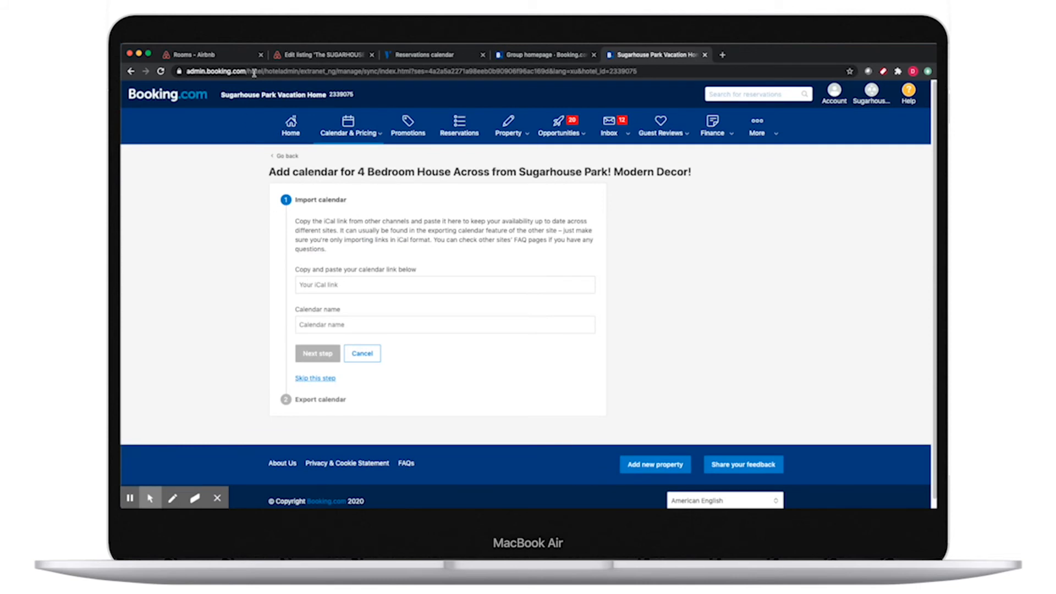
Copy the Airbnb calendar export link again, enter it as the Booking.com import link with the calendar name airbnb.com, and submit it.
{"action": "left_click", "coordinate": [311, 54]}
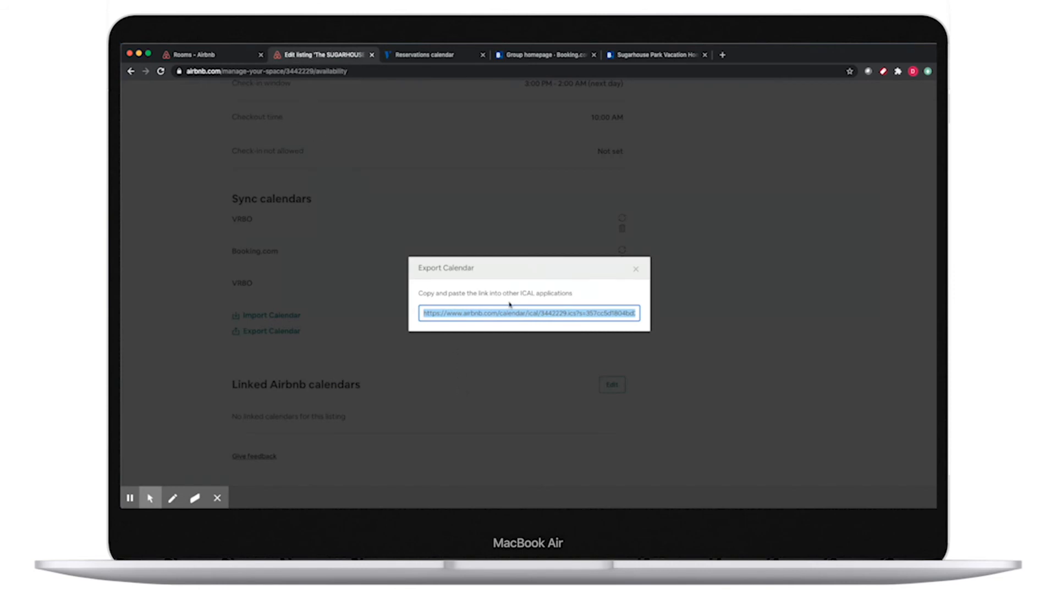
{"action": "left_click", "coordinate": [647, 56]}
{"action": "left_click", "coordinate": [341, 287]}
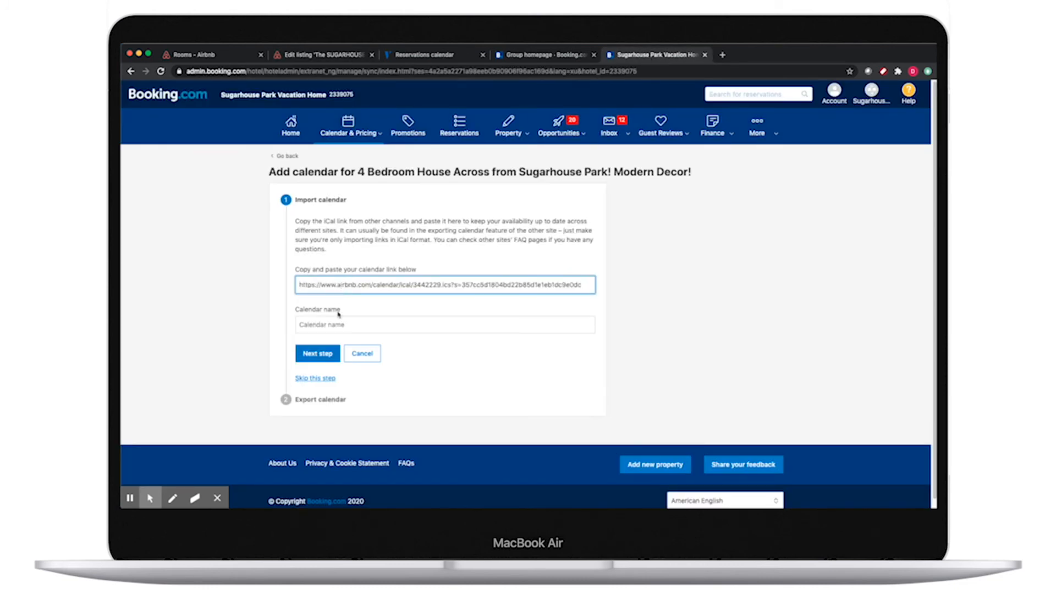
{"action": "left_click", "coordinate": [347, 323]}
{"action": "type", "text": "airbnb.com"}
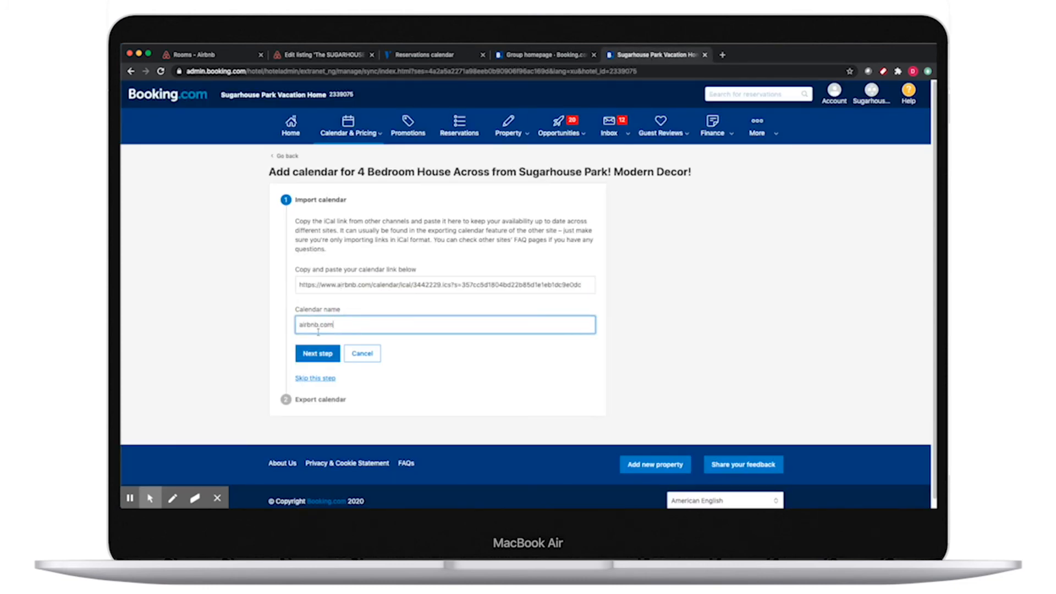
{"action": "left_click", "coordinate": [320, 358]}
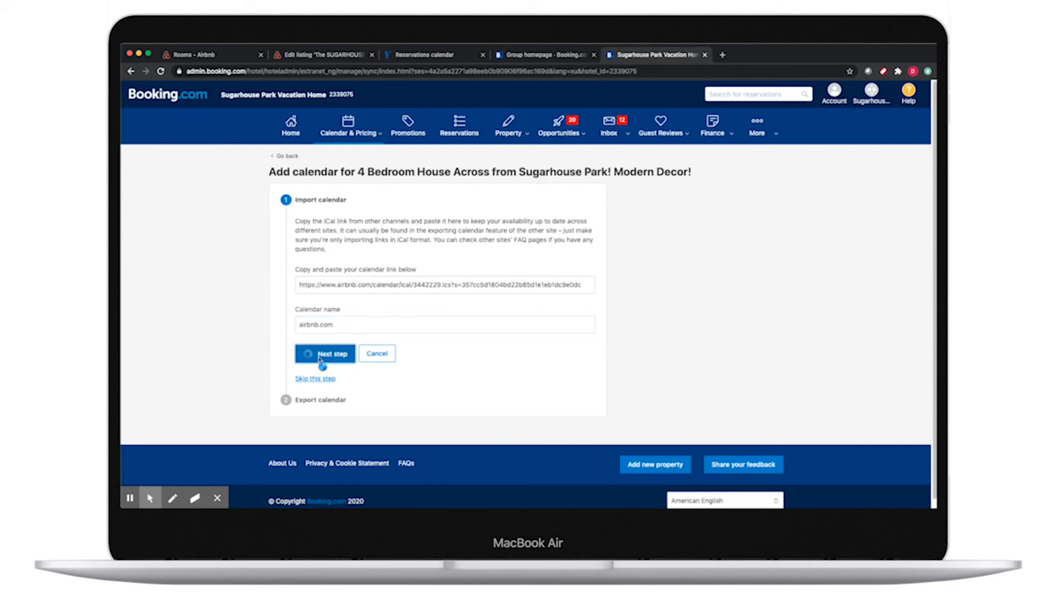